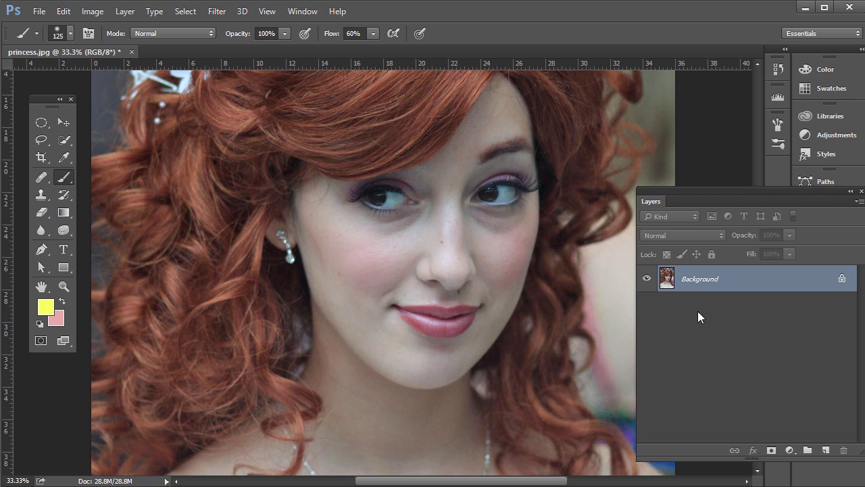
- Open the Liquify filter on the portrait and ready the Bloat tool with the lips shown close up
left_click(211, 12)
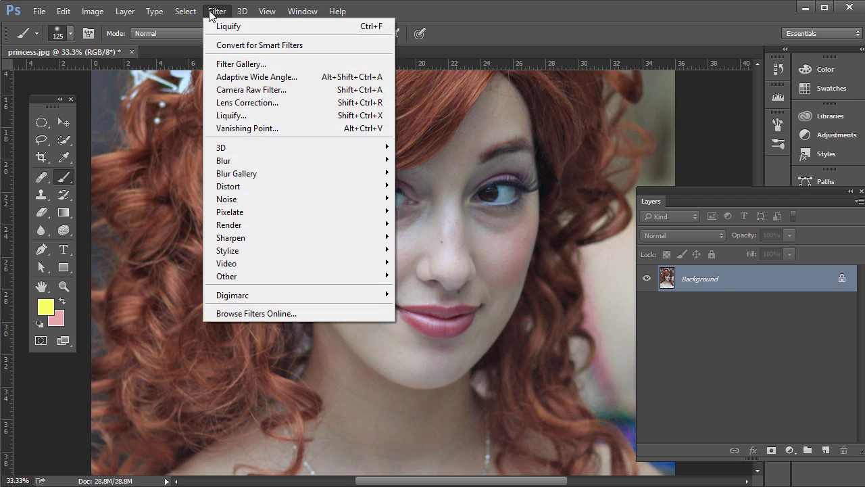
left_click(231, 115)
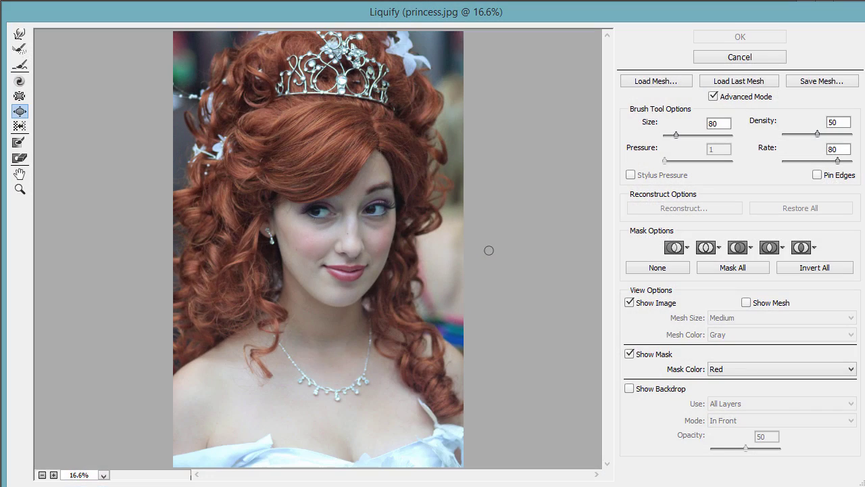
left_click(20, 190)
left_click_drag(301, 231, 409, 345)
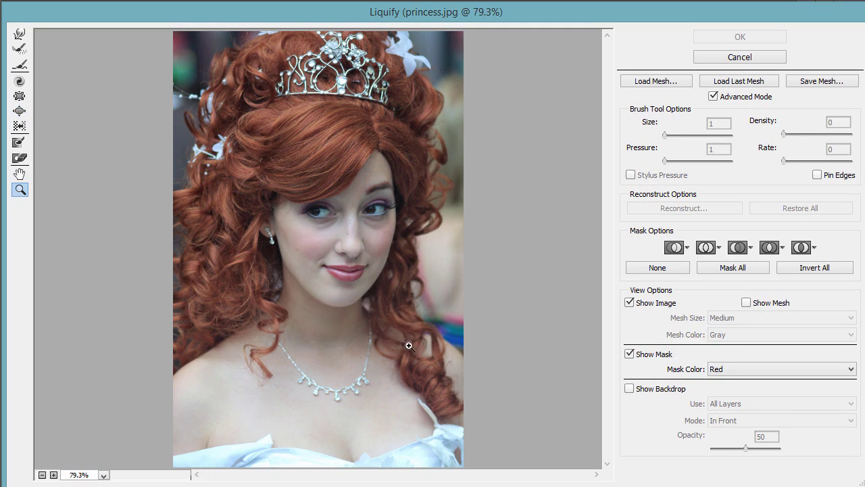
left_click(20, 111)
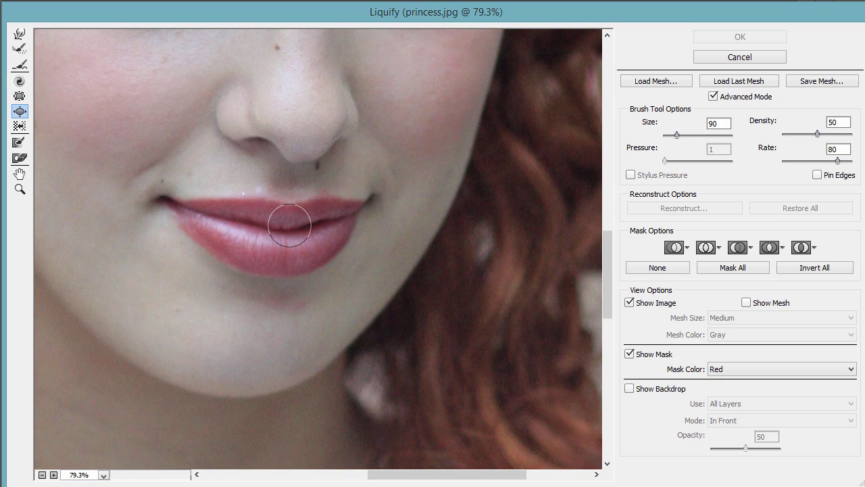
- Try to plump the lips with the Bloat tool at brush size 200, and discard the Liquify changes
key("bracketright")
key("bracketright")
key("bracketright")
key("bracketright")
key("bracketright")
key("bracketright")
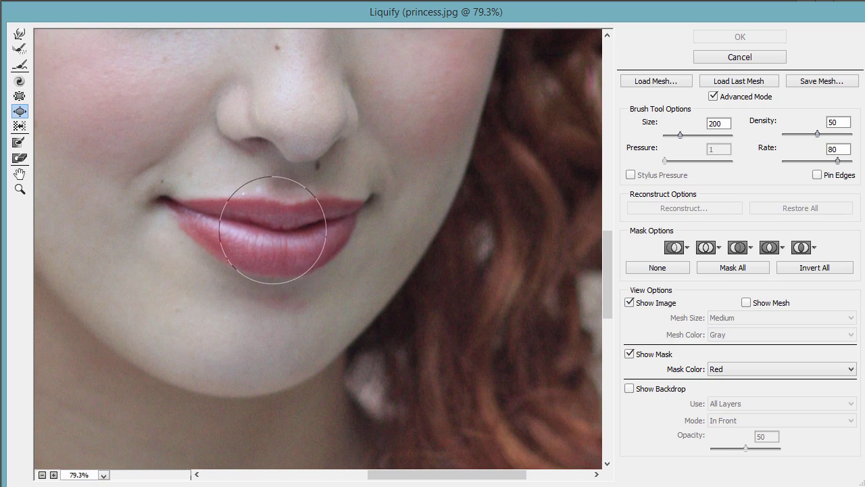
left_click_drag(299, 223, 270, 216)
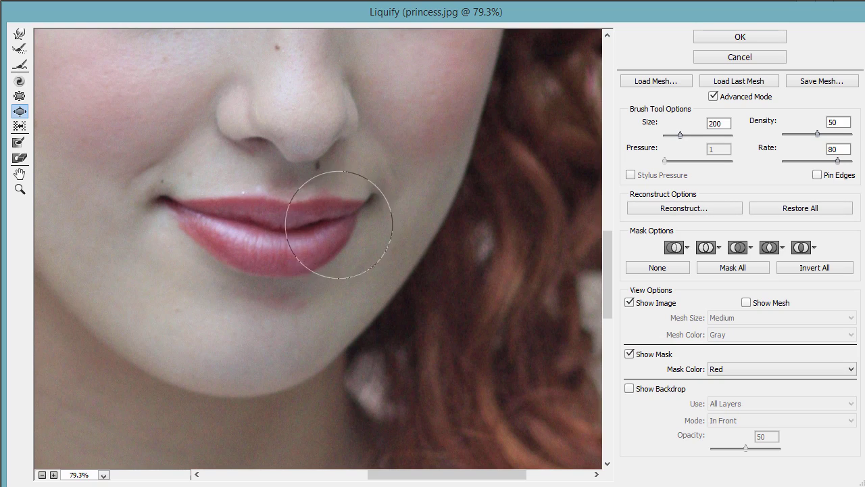
mouse_move(338, 224)
left_mouse_down()
mouse_move(311, 227)
mouse_move(263, 200)
mouse_move(222, 200)
mouse_move(221, 227)
mouse_move(290, 212)
left_mouse_up()
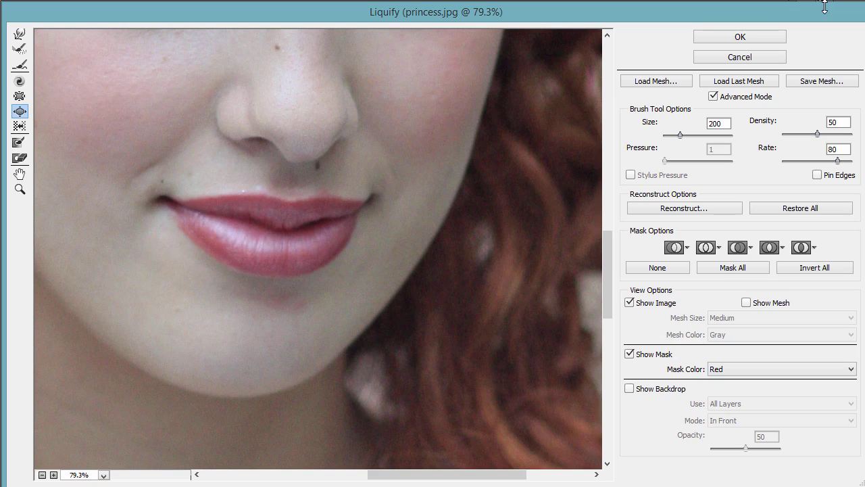
left_click(735, 58)
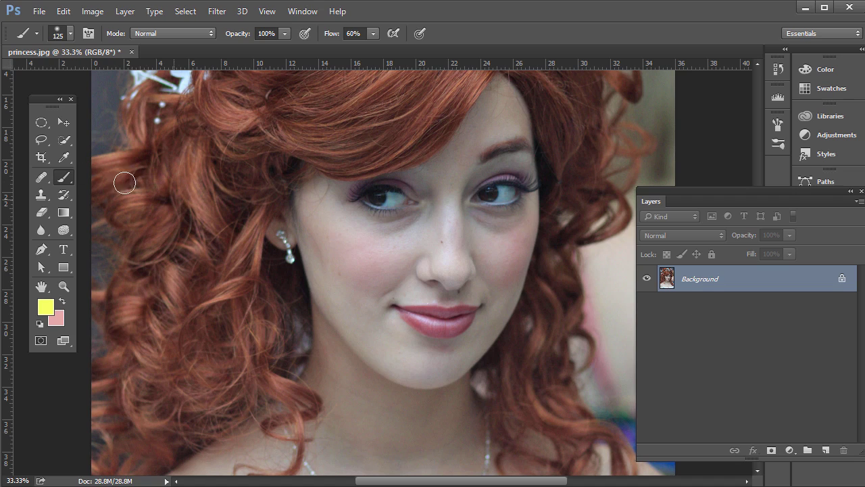
- Draw a loose freehand Lasso selection around the lips, including some of the surrounding skin
left_click_drag(41, 140, 91, 136)
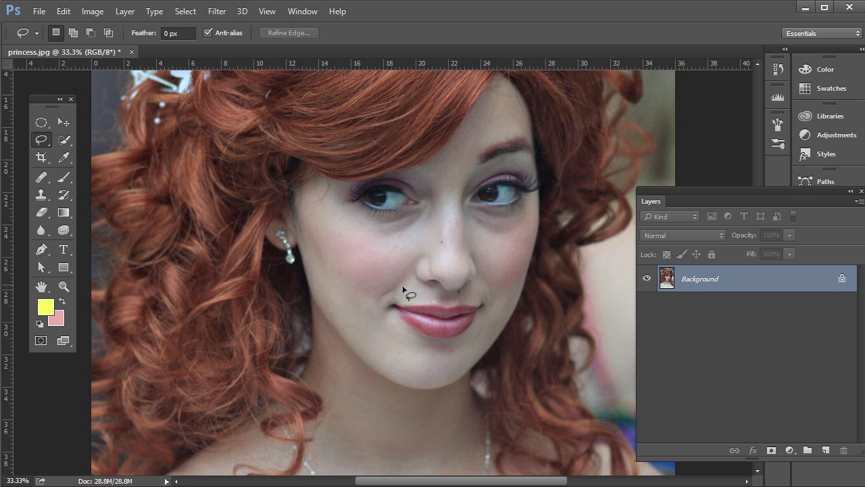
left_click_drag(409, 300, 395, 302)
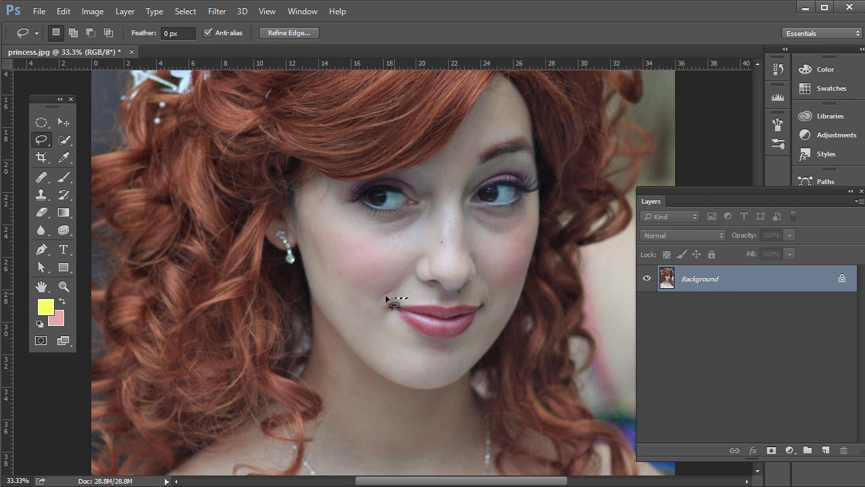
mouse_move(419, 298)
left_mouse_down()
mouse_move(385, 299)
mouse_move(381, 313)
mouse_move(413, 340)
left_mouse_up()
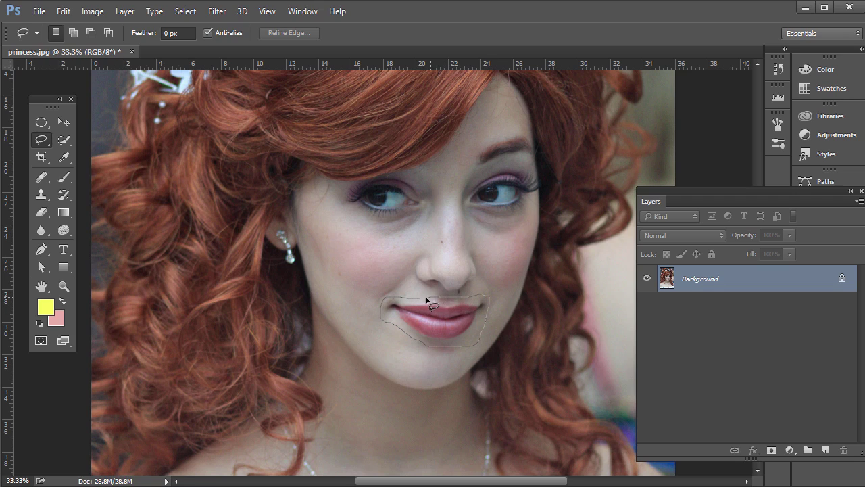
left_click_drag(427, 301, 431, 304)
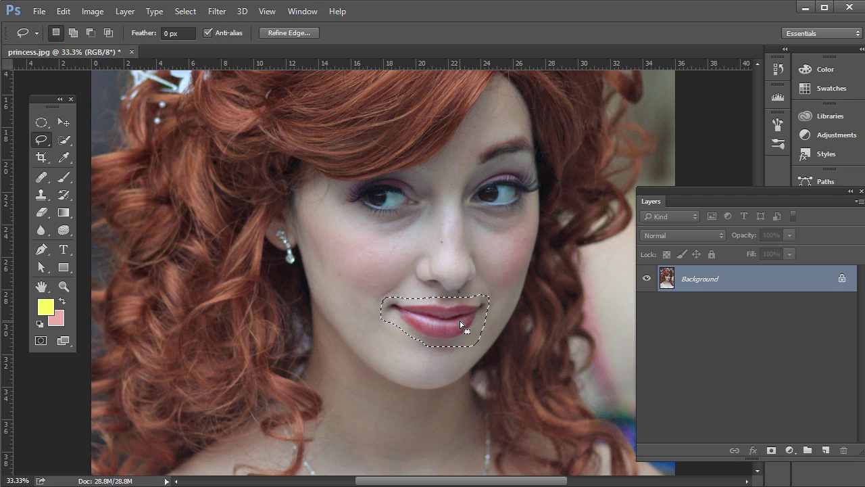
- Feather the lip selection with a radius of 10 pixels
left_click(217, 11)
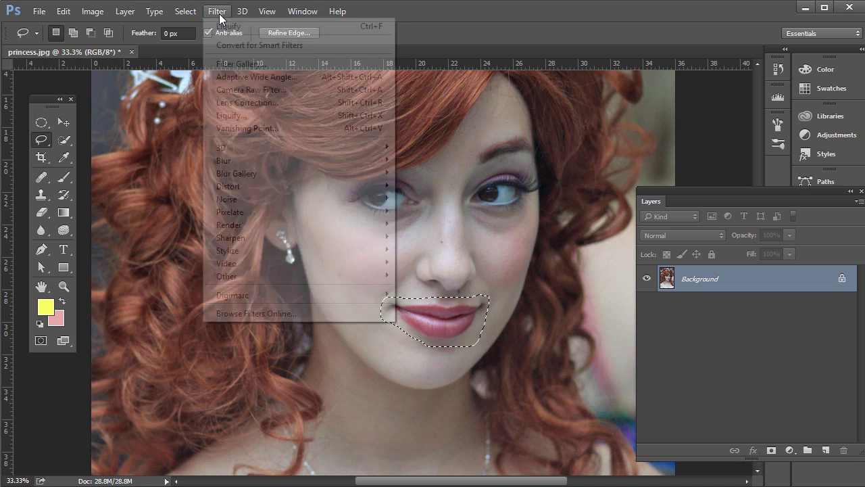
mouse_move(181, 13)
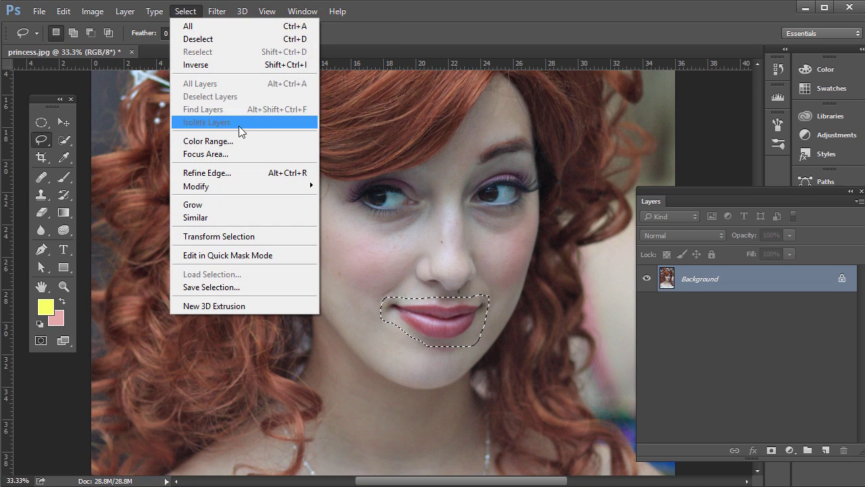
mouse_move(233, 189)
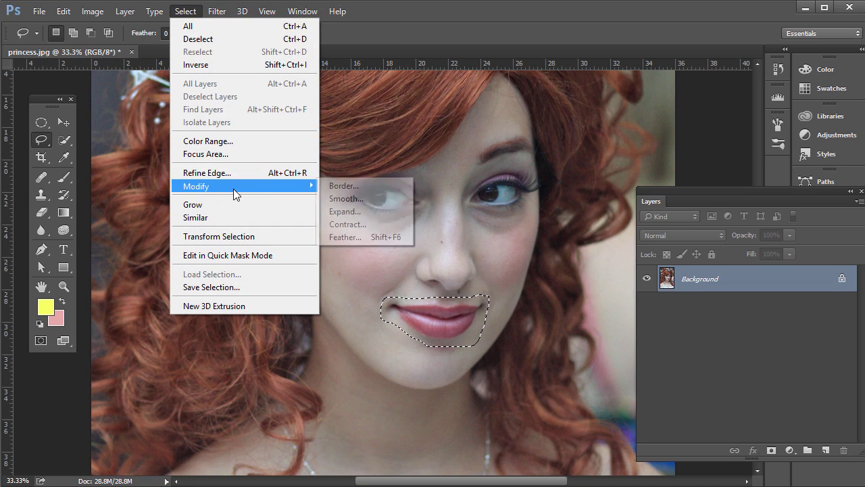
left_click(338, 236)
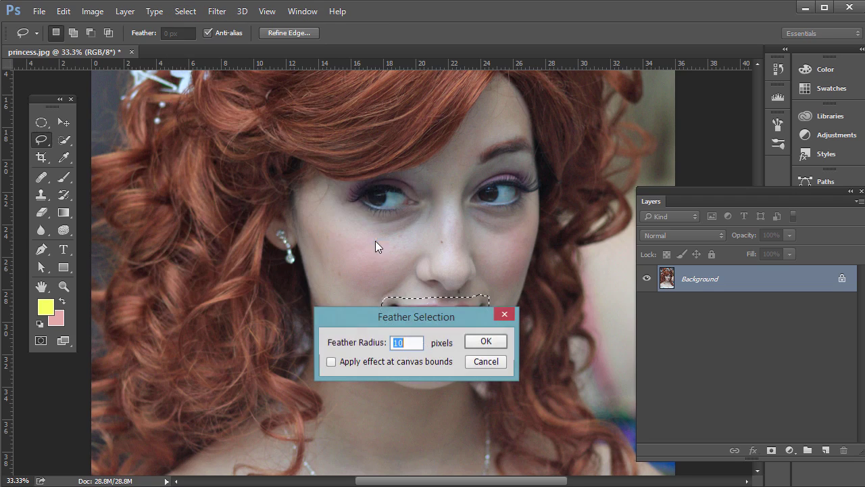
left_click(486, 342)
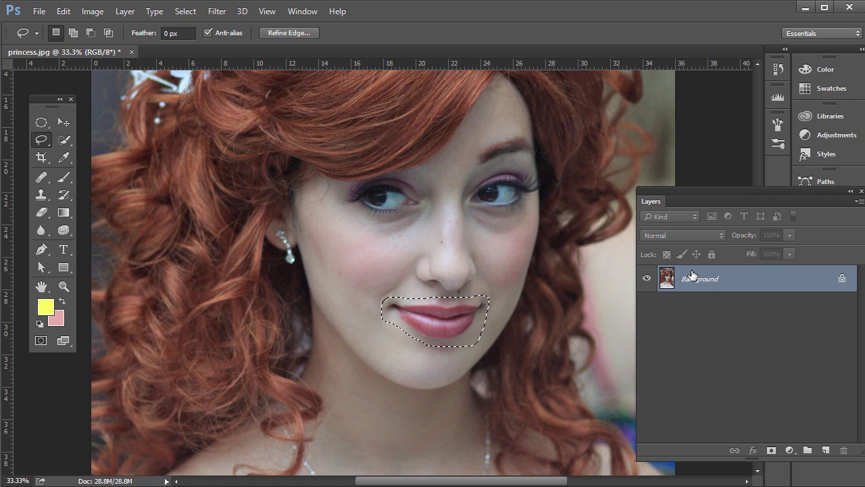
- Copy the feathered lips onto a new layer and check them briefly with the background hidden
key("ctrl+j")
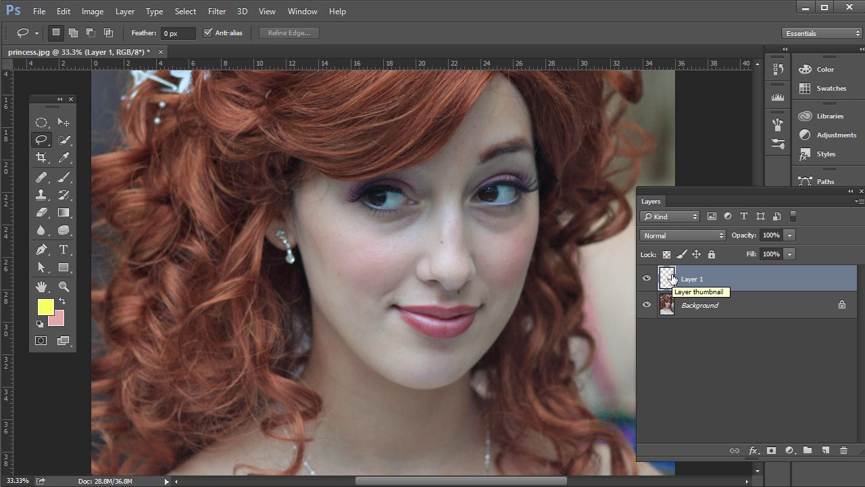
left_click(647, 304)
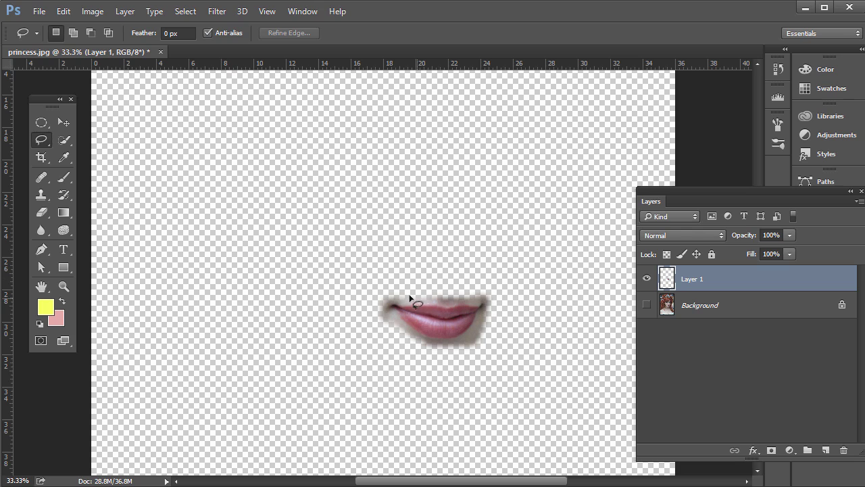
left_click(647, 305)
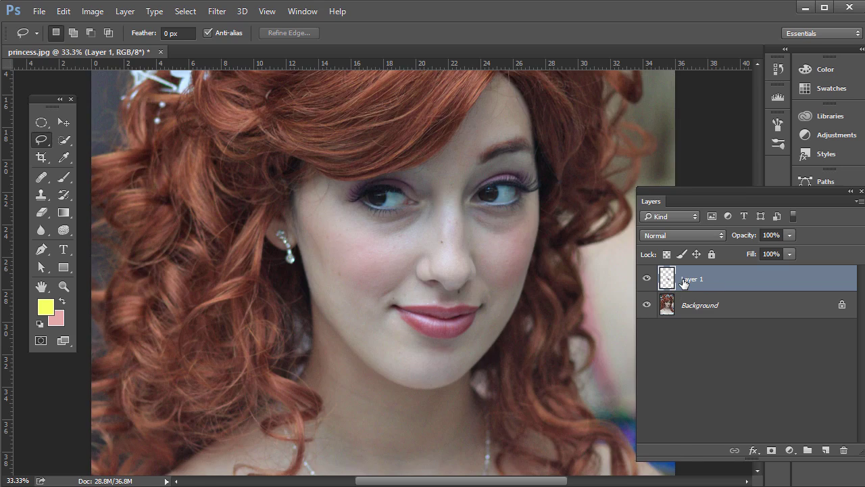
key("ctrl+t")
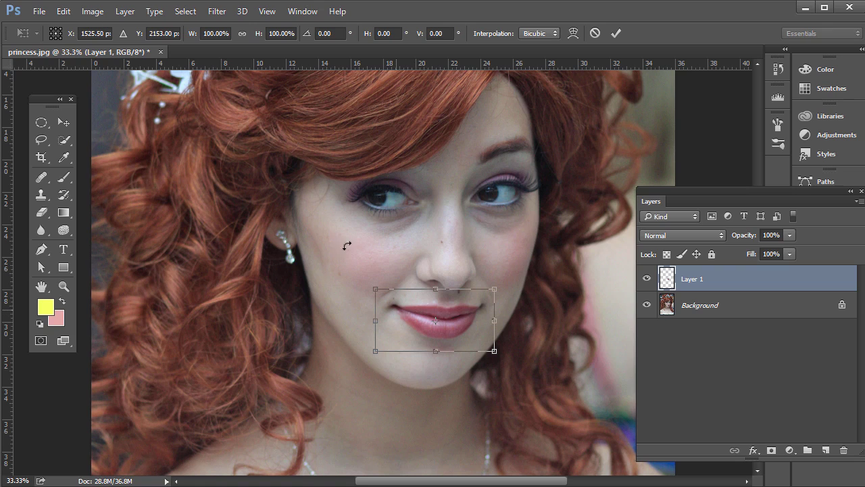
left_click_drag(370, 287, 346, 272)
key("Escape")
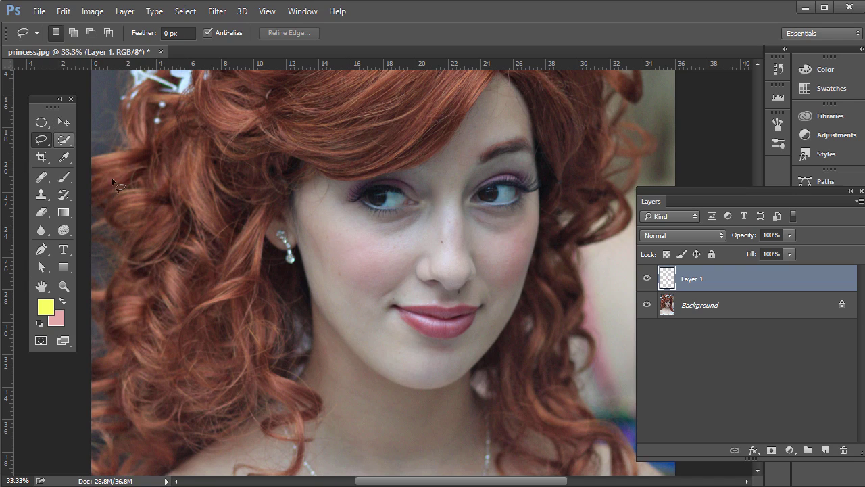
- Scale the lips layer to 110% with the aspect ratio maintained, and compare the result with the original lips
key("ctrl+t")
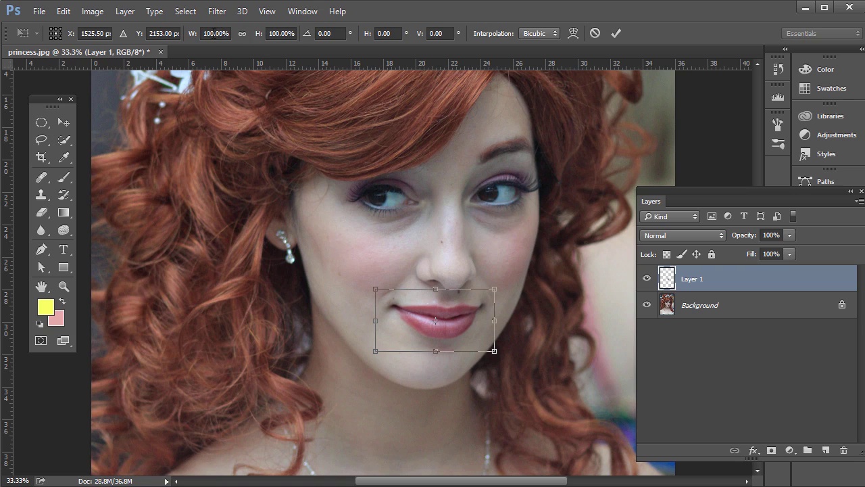
left_click_drag(213, 33, 198, 34)
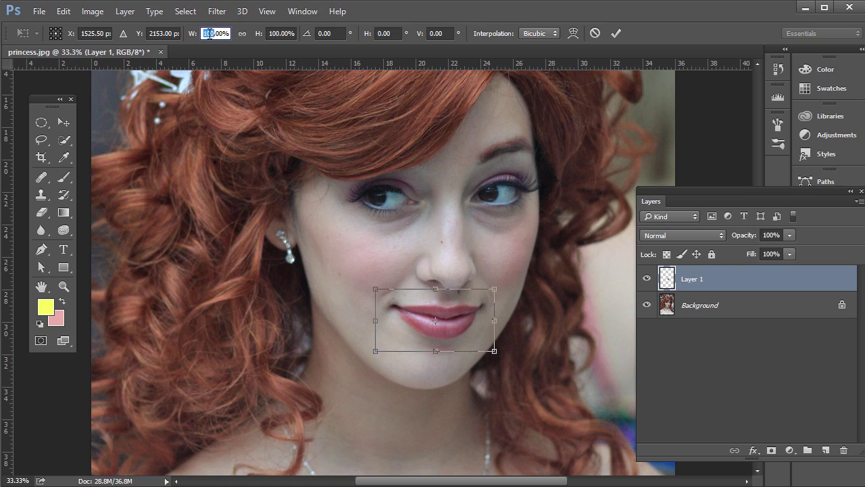
type("110")
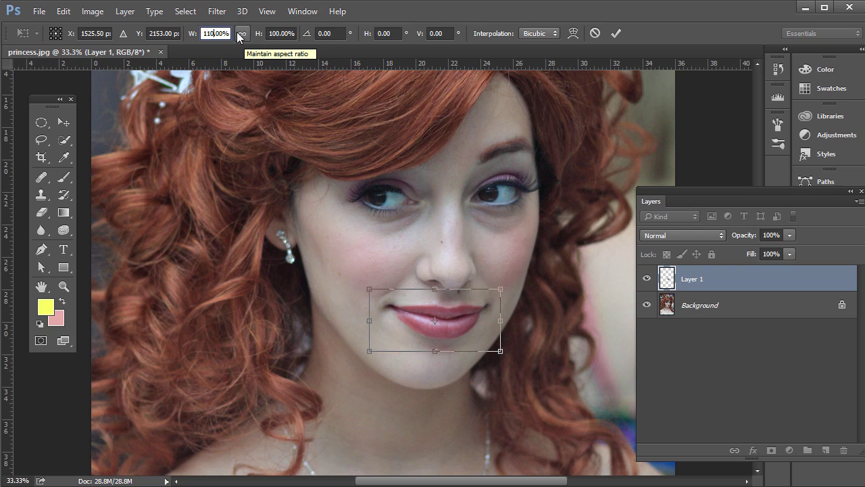
left_click(242, 34)
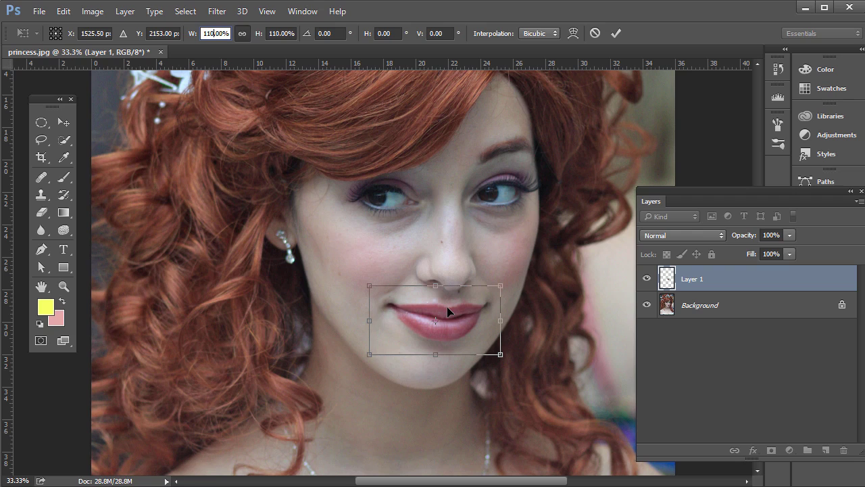
left_click(619, 33)
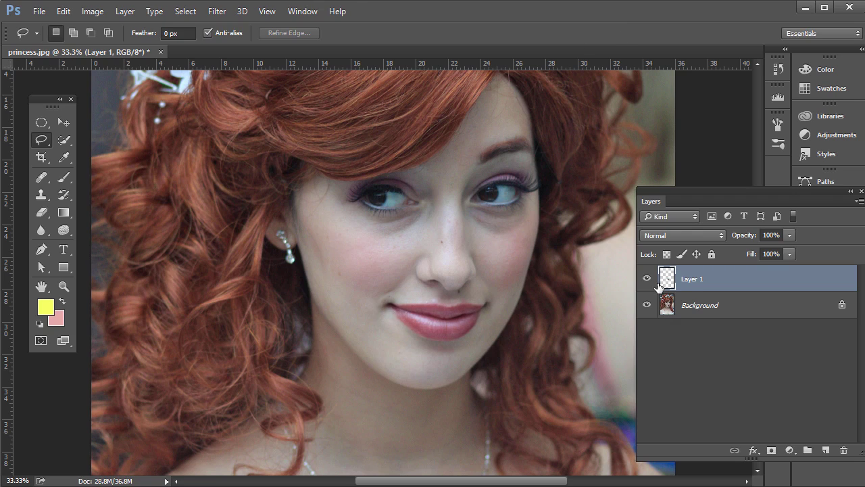
left_click(648, 279)
left_click(648, 279)
left_click(648, 279)
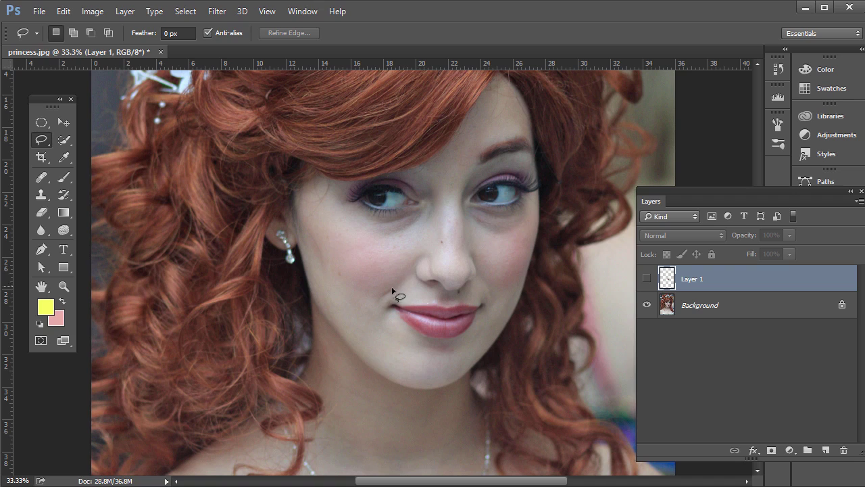
left_click(646, 279)
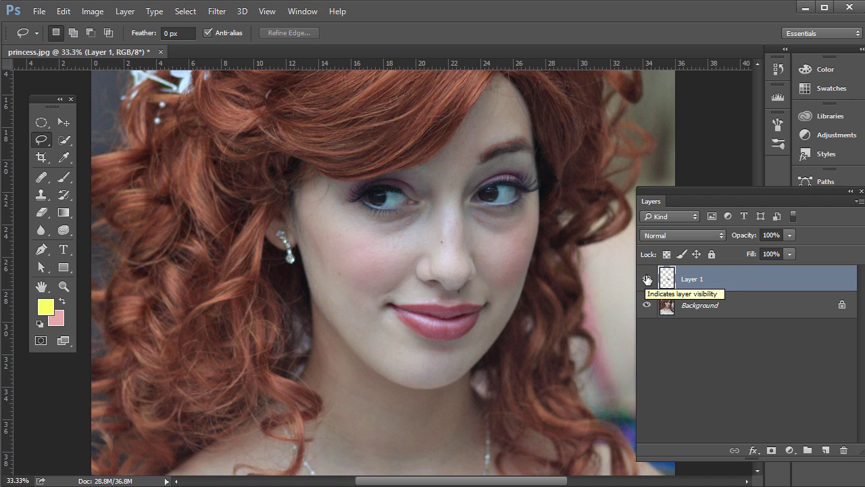
left_click(647, 279)
left_click(647, 279)
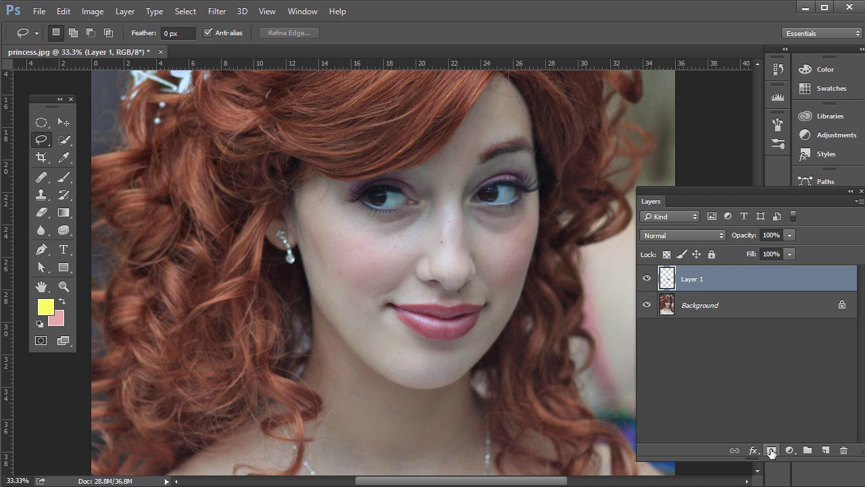
- Mask the lips layer and paint black around the lips with the 125 px brush at 60% flow, comparing before and after
left_click(771, 449)
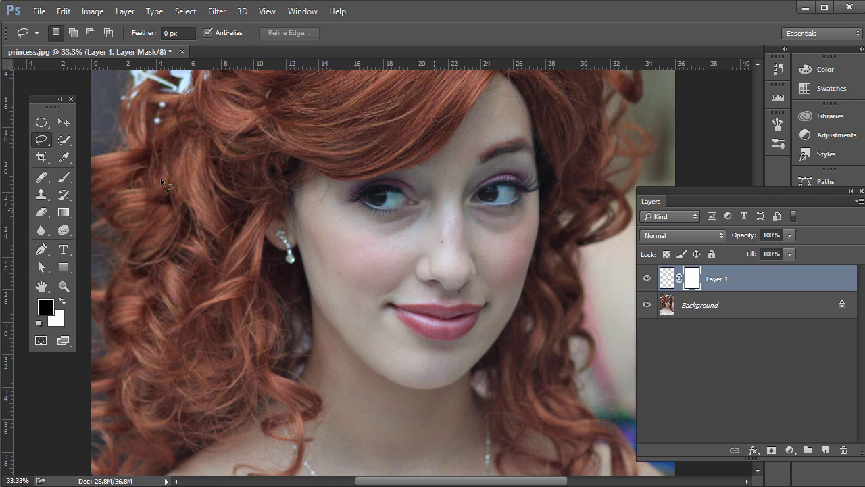
left_click(63, 177)
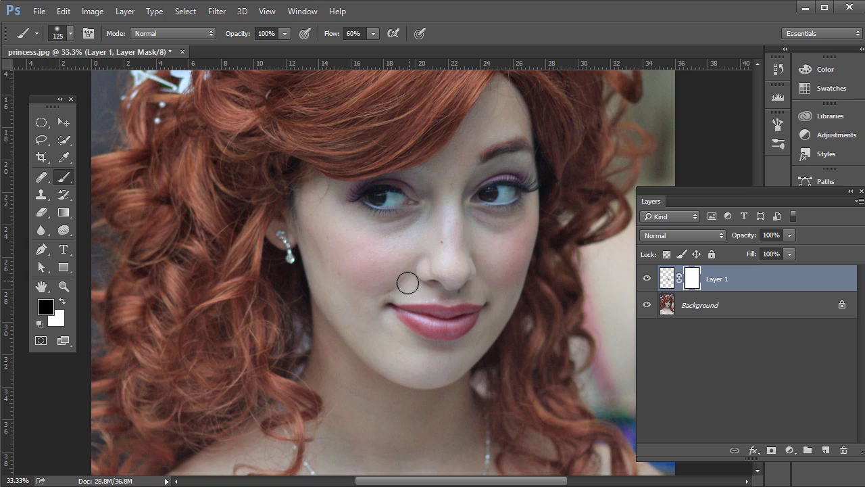
mouse_move(386, 289)
left_mouse_down()
mouse_move(374, 289)
mouse_move(392, 284)
left_mouse_up()
left_click(70, 35)
left_click(68, 36)
left_click(646, 279)
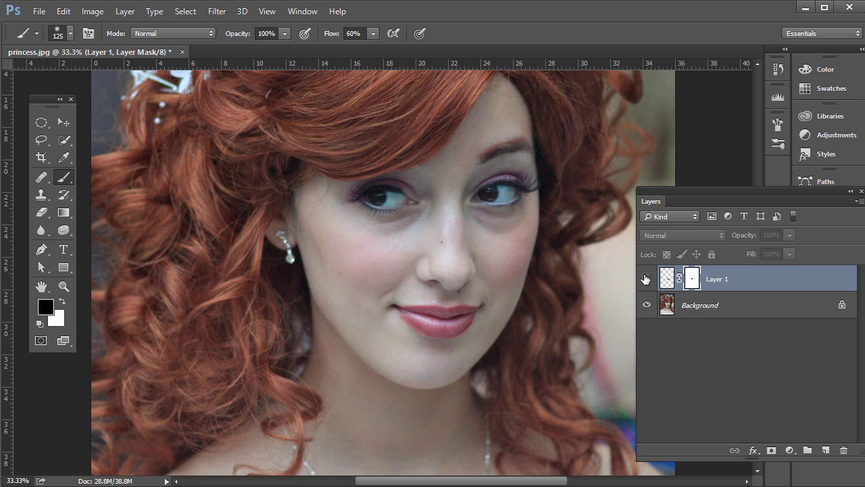
left_click(646, 279)
left_click(646, 281)
left_click(646, 281)
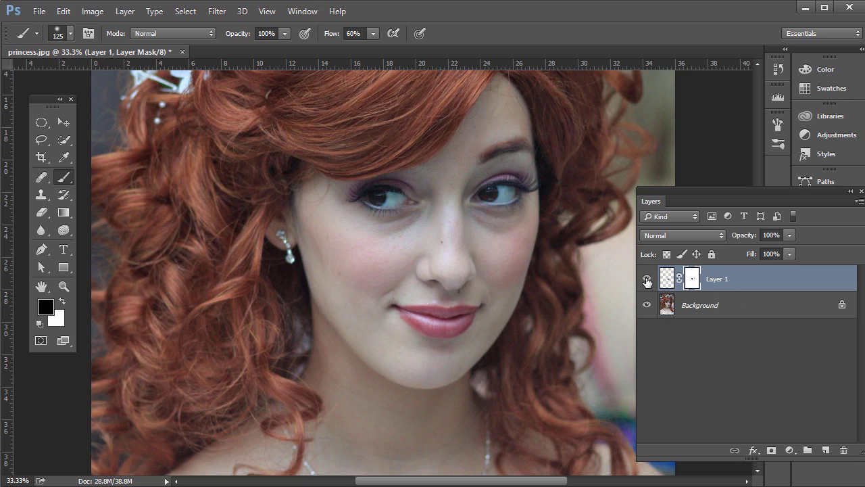
left_click(647, 281)
left_click(646, 281)
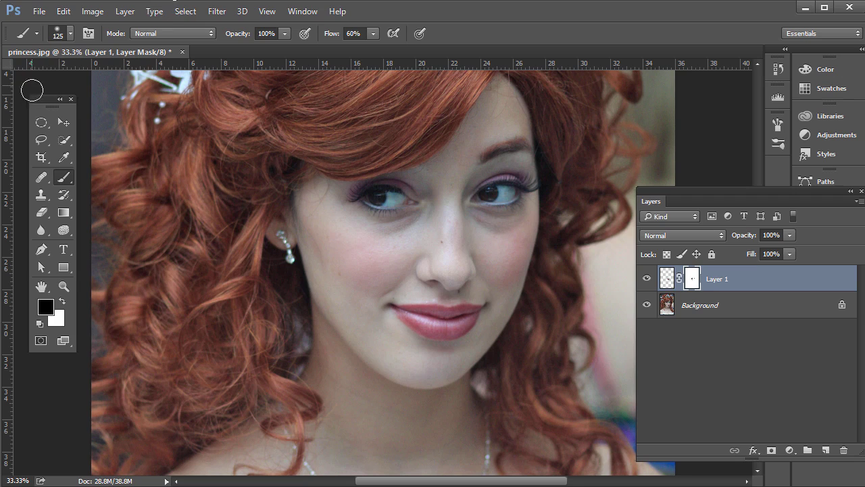
- Open the image of the lips layer, not its mask, in the Liquify filter and magnify the lips
left_click(217, 14)
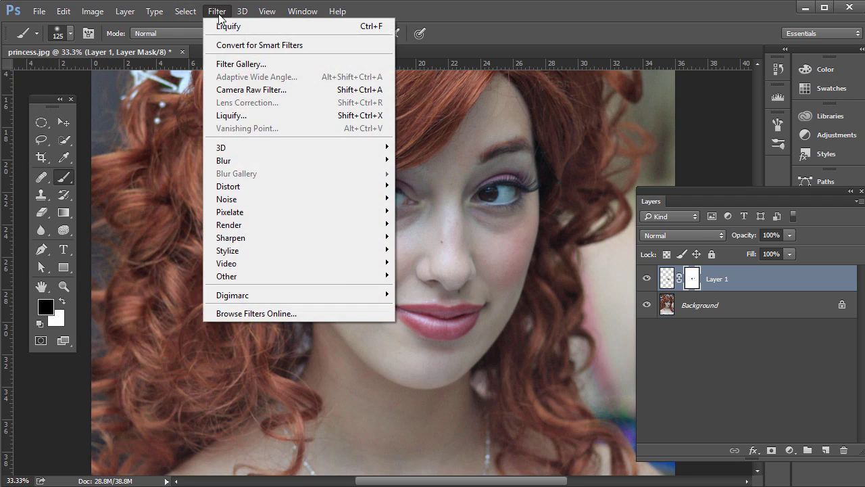
double_click(666, 279)
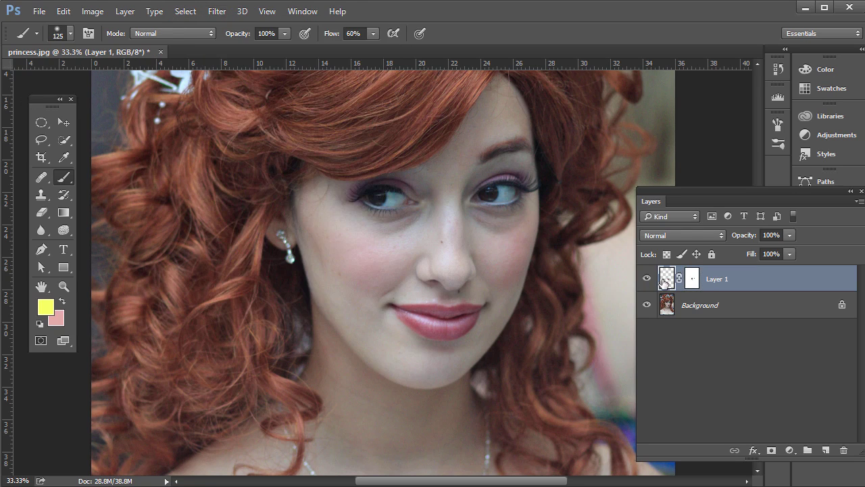
key("b")
key("Escape")
left_click(217, 12)
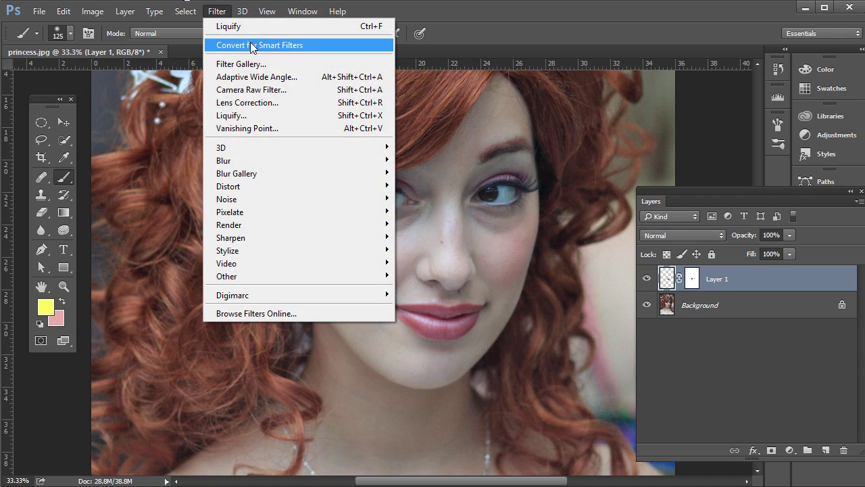
left_click(264, 115)
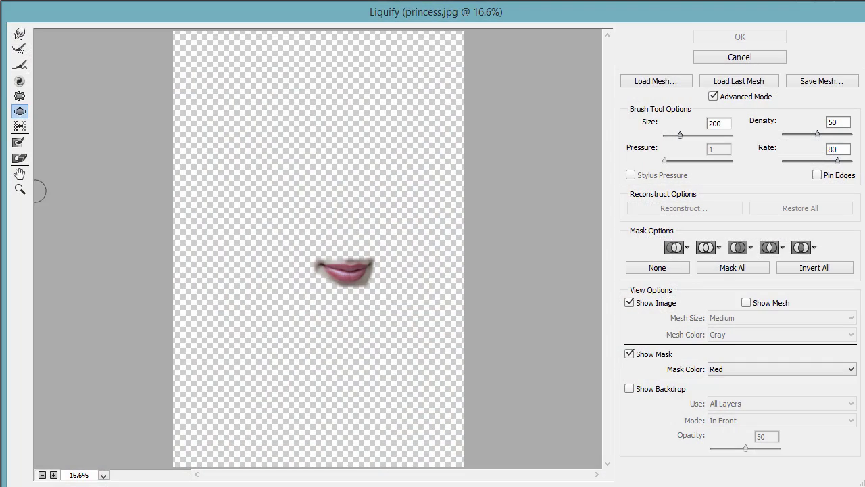
left_click(20, 189)
mouse_move(305, 246)
left_mouse_down()
mouse_move(369, 296)
mouse_move(389, 299)
left_mouse_up()
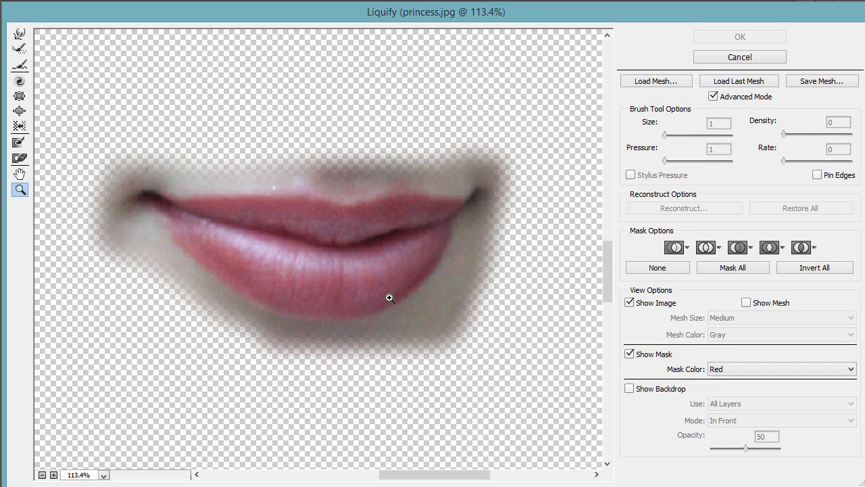
- Enlarge the upper lip with the Bloat tool at brush size 50, and refine its edge with the Forward Warp tool at size 40
left_click(20, 111)
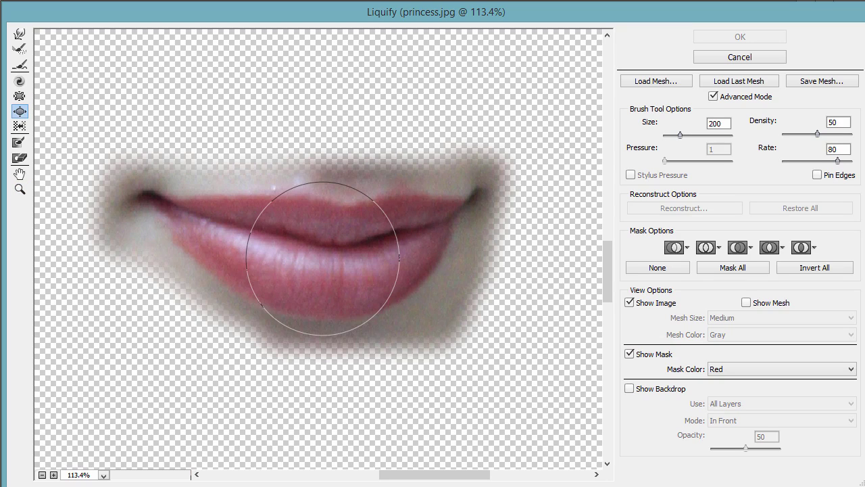
key("bracketleft")
key("bracketleft")
key("bracketleft")
key("bracketleft")
key("bracketleft")
key("bracketleft")
key("bracketleft")
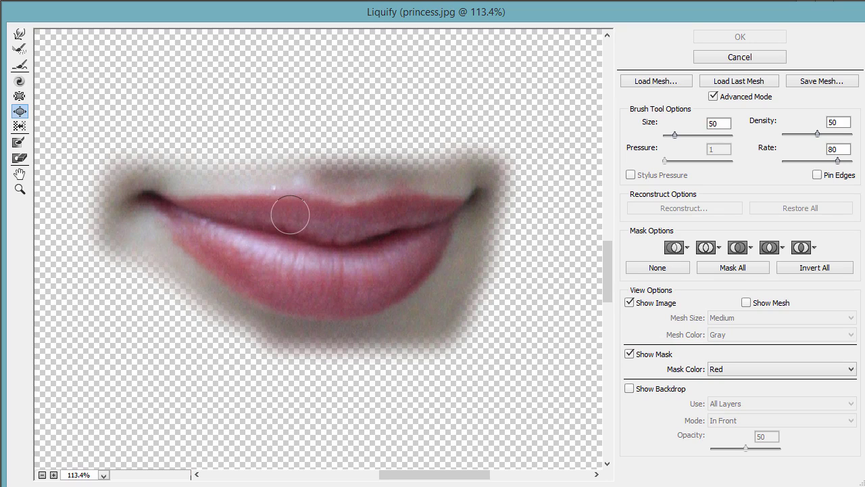
key("bracketleft")
left_click(289, 209)
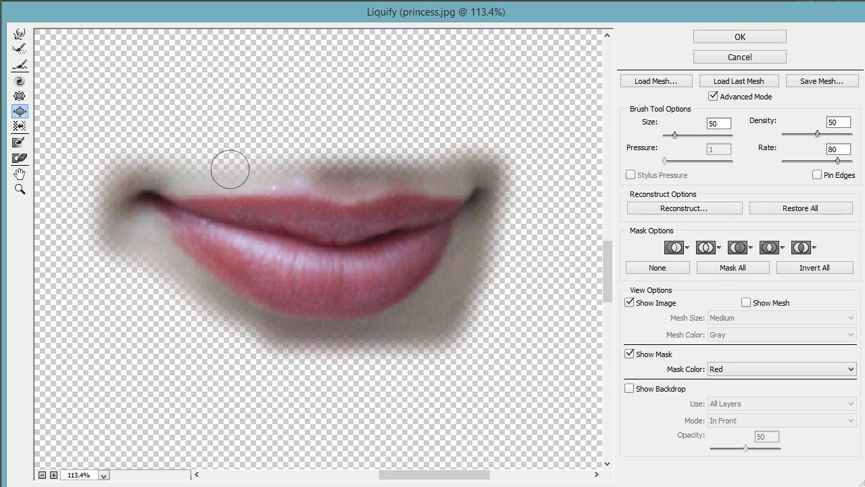
left_click(21, 35)
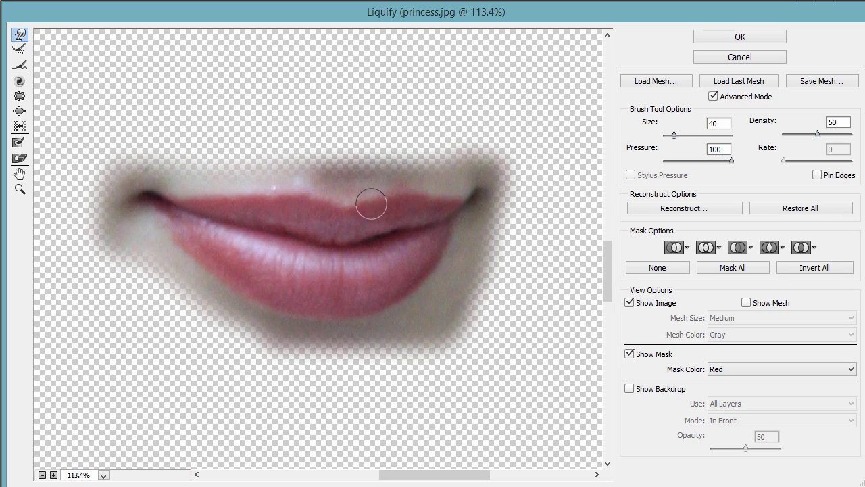
- Set the Pucker tool's brush size to 150 for the area around the mouth corner, and apply the Liquify changes
key("s")
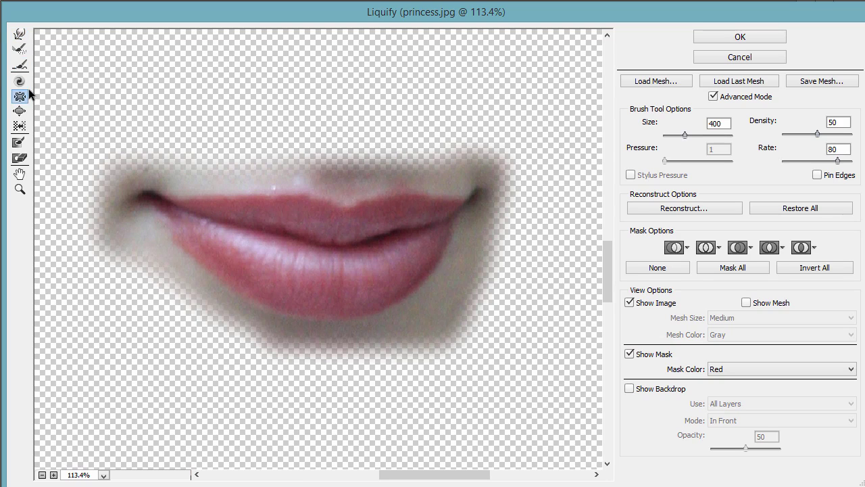
left_click(20, 111)
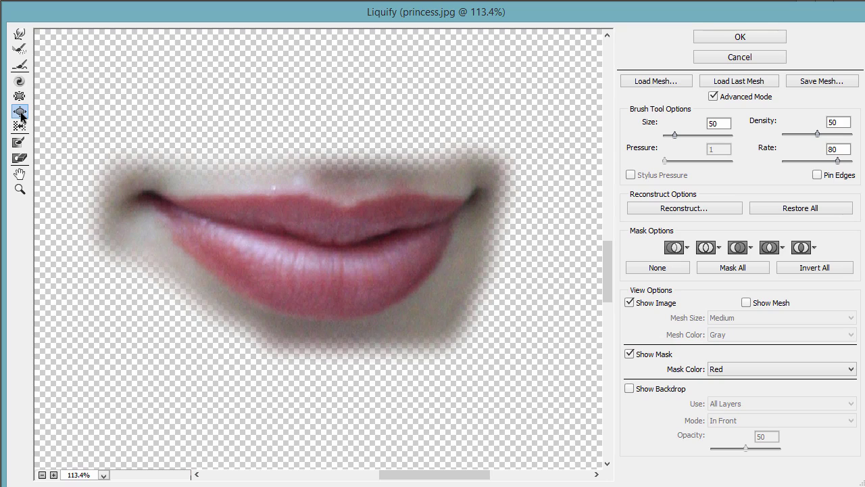
left_click(19, 95)
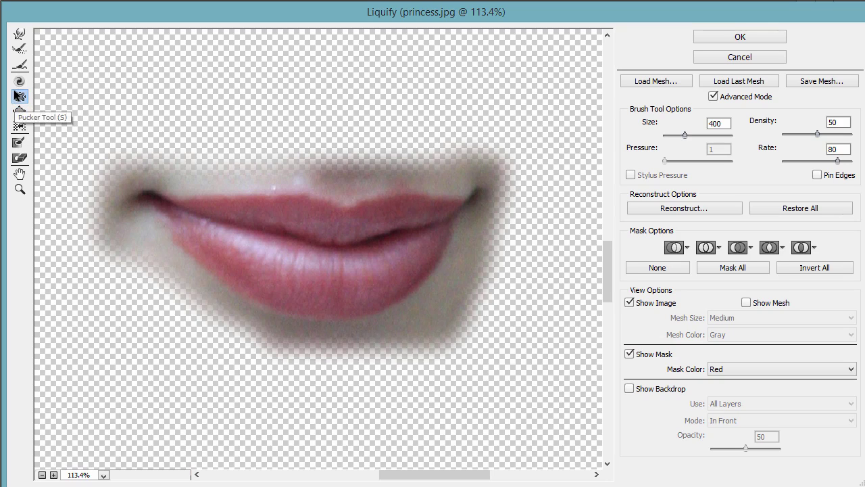
key("bracketleft")
key("bracketleft")
key("bracketleft")
key("bracketleft")
key("bracketleft")
key("bracketleft")
key("bracketright")
key("bracketright")
key("bracketright")
key("bracketright")
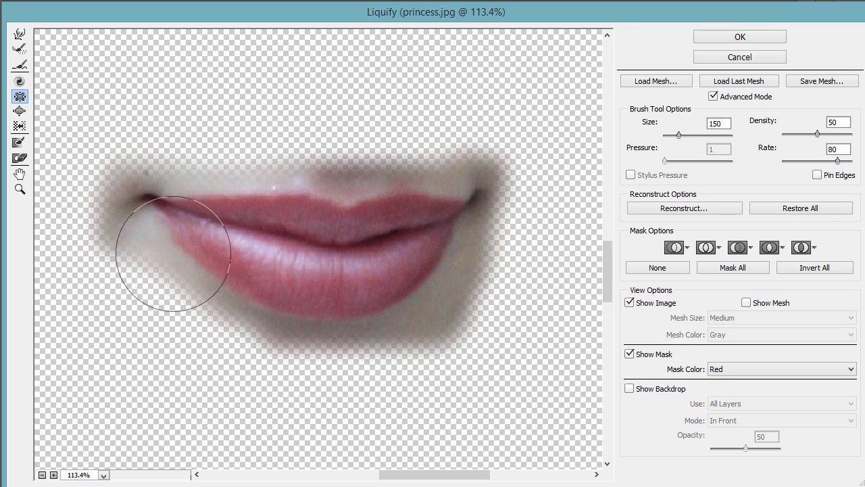
left_click(741, 38)
- Compare the portrait with the liquified lips layer hidden and shown
left_click(645, 278)
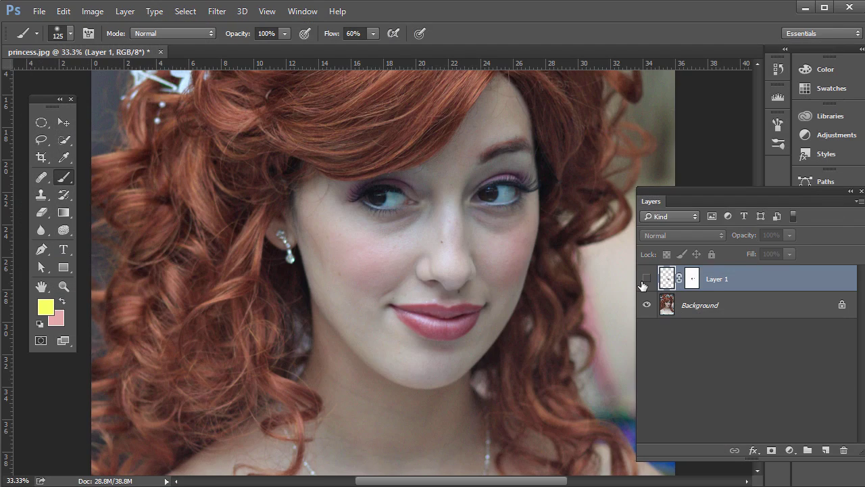
left_click(645, 278)
left_click(645, 278)
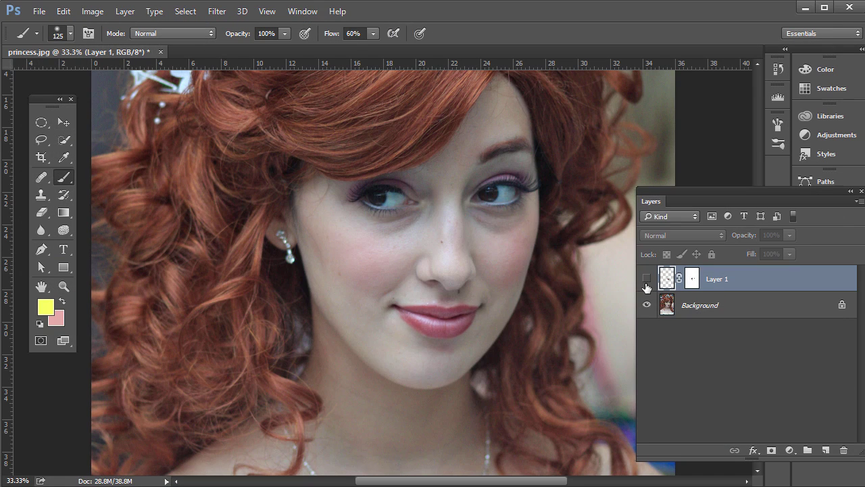
left_click(645, 278)
left_click(645, 281)
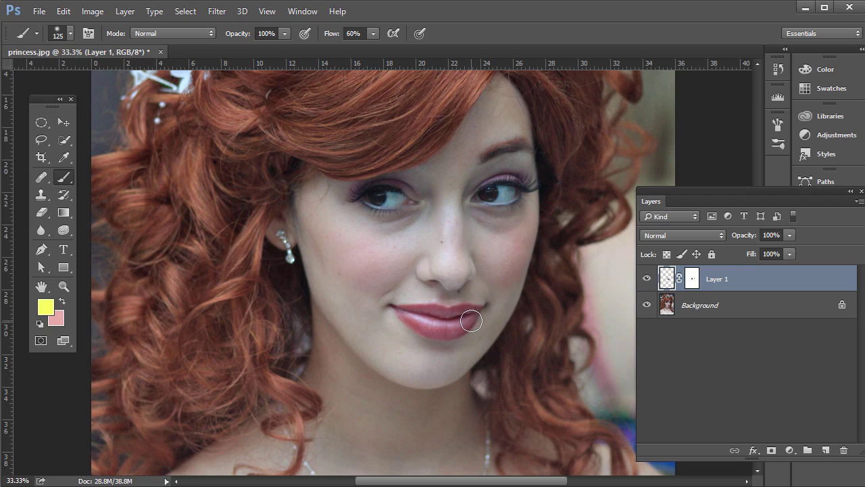
- Warp the lips layer with small adjustments to the lower and upper lip, and compare it with the original lips
key("ctrl+t")
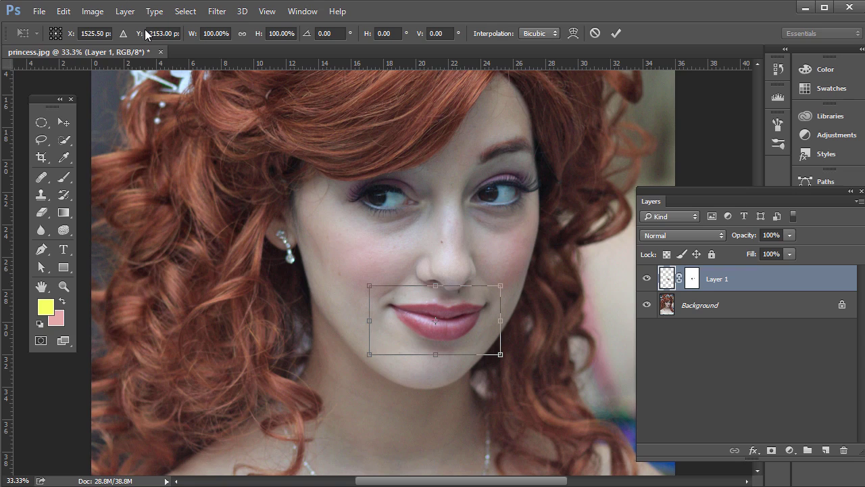
left_click(64, 12)
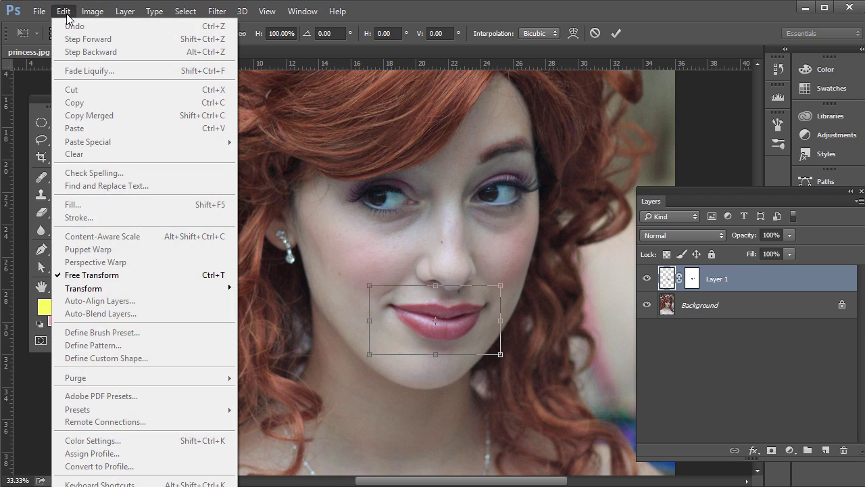
mouse_move(127, 293)
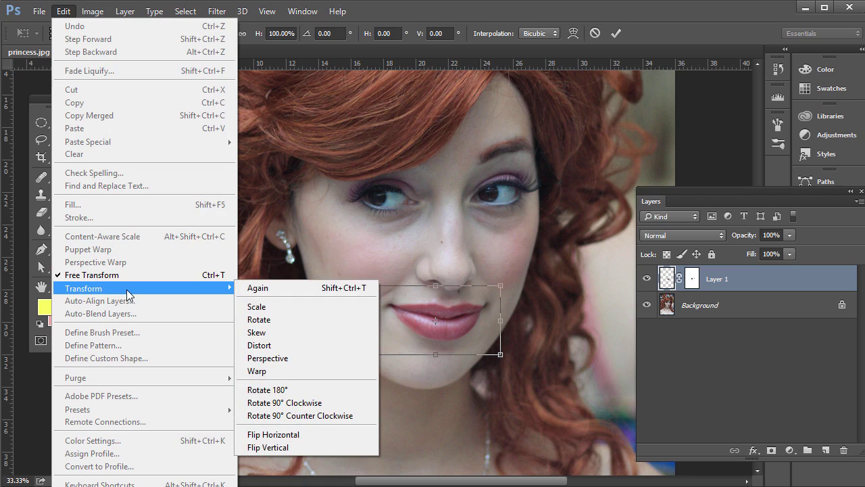
left_click(274, 370)
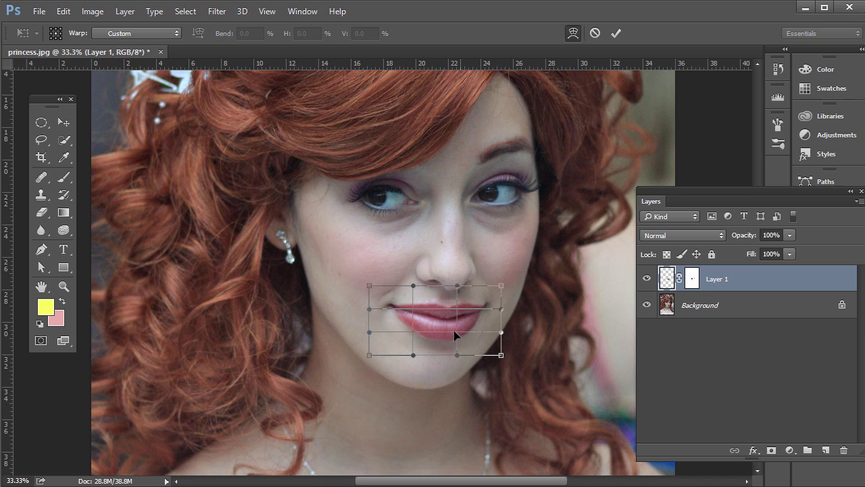
mouse_move(454, 330)
left_mouse_down()
mouse_move(413, 350)
mouse_move(413, 331)
mouse_move(455, 338)
left_mouse_up()
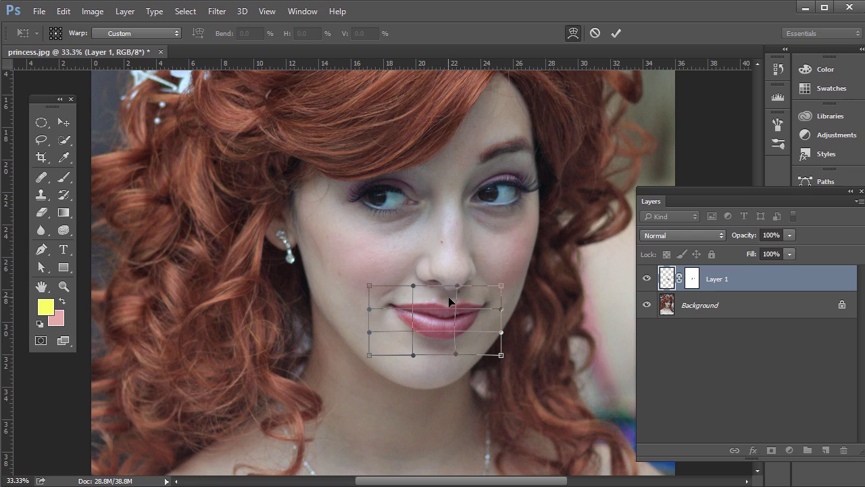
left_click_drag(448, 301, 450, 302)
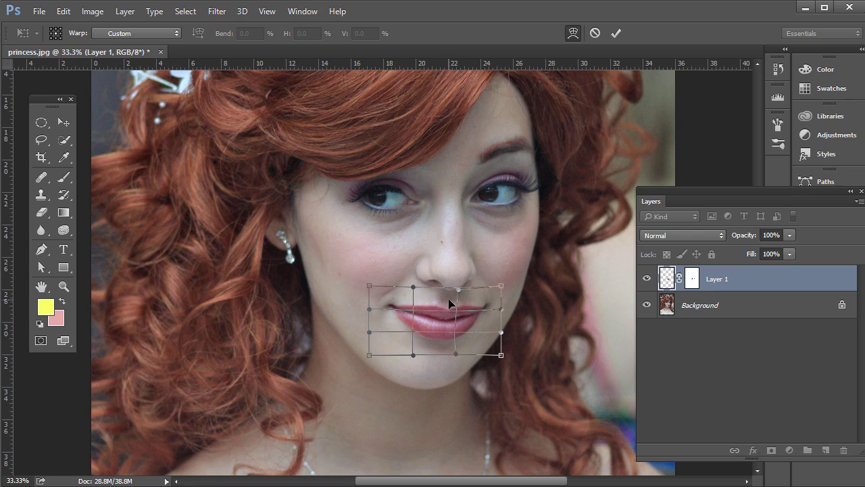
left_click(616, 34)
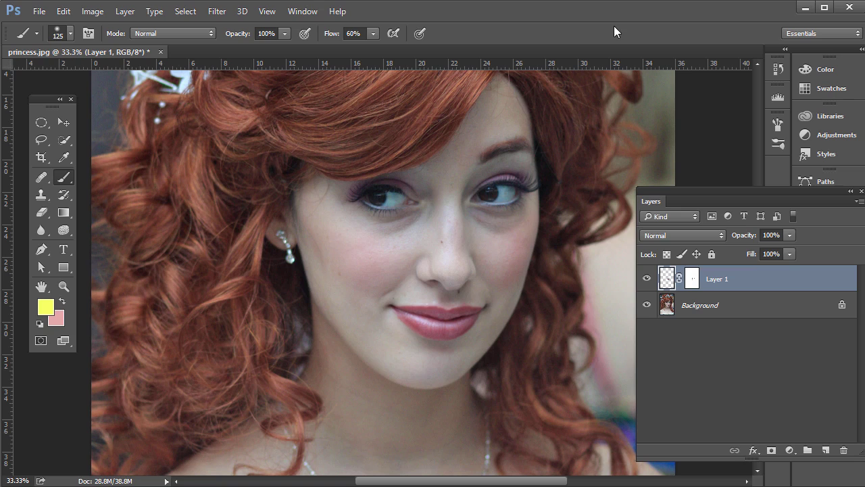
left_click(647, 279)
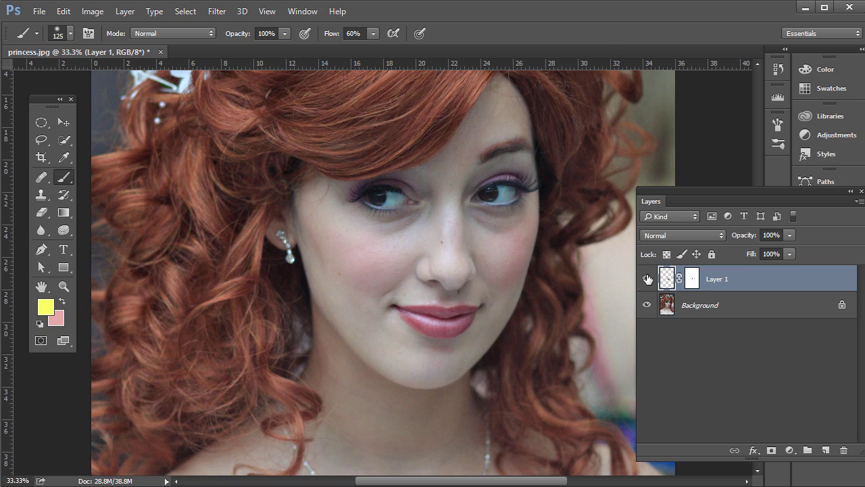
left_click(647, 278)
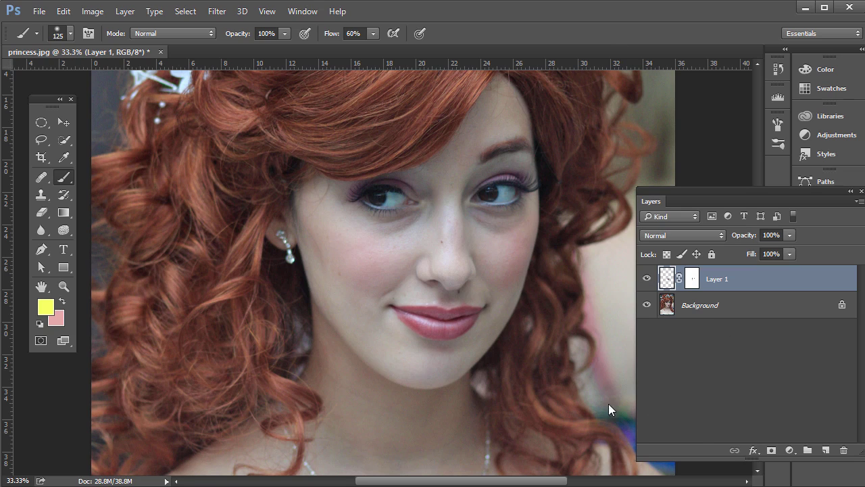